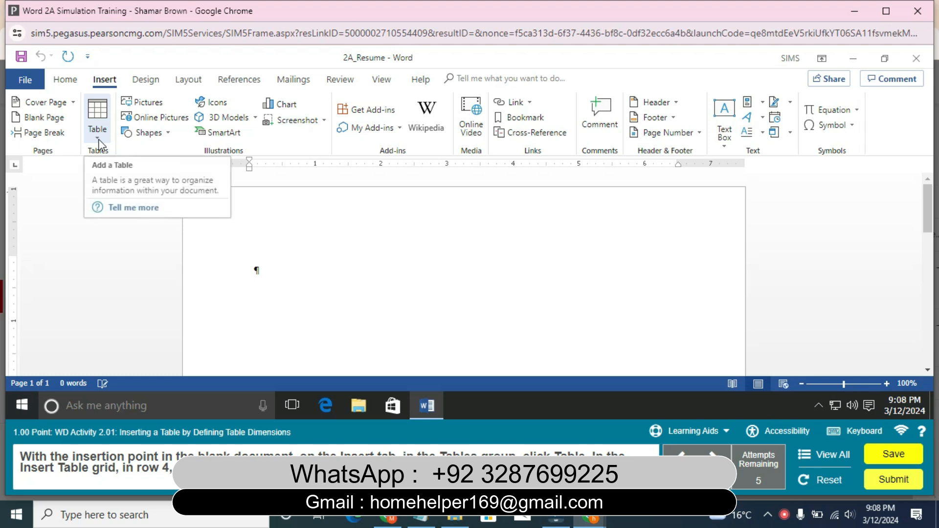
Insert a table with 2 columns and 4 rows in the blank document
click(98, 139)
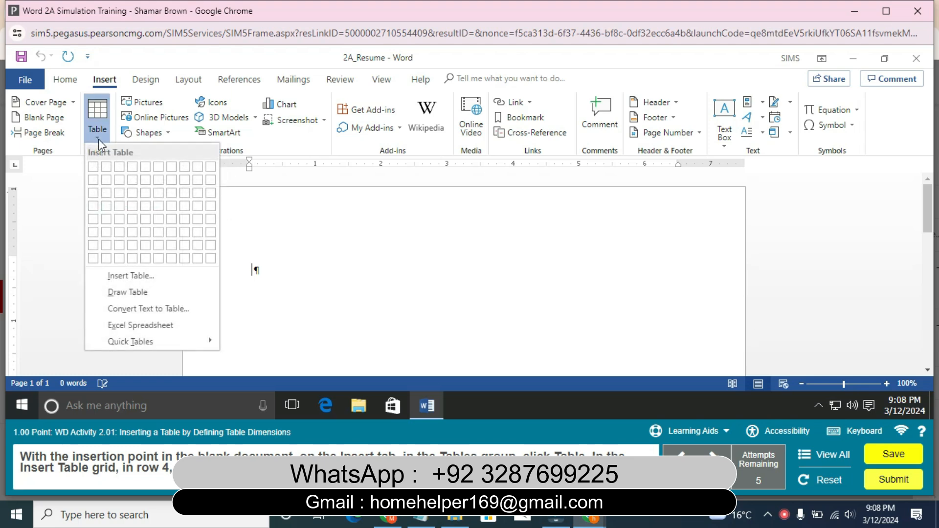
click(138, 276)
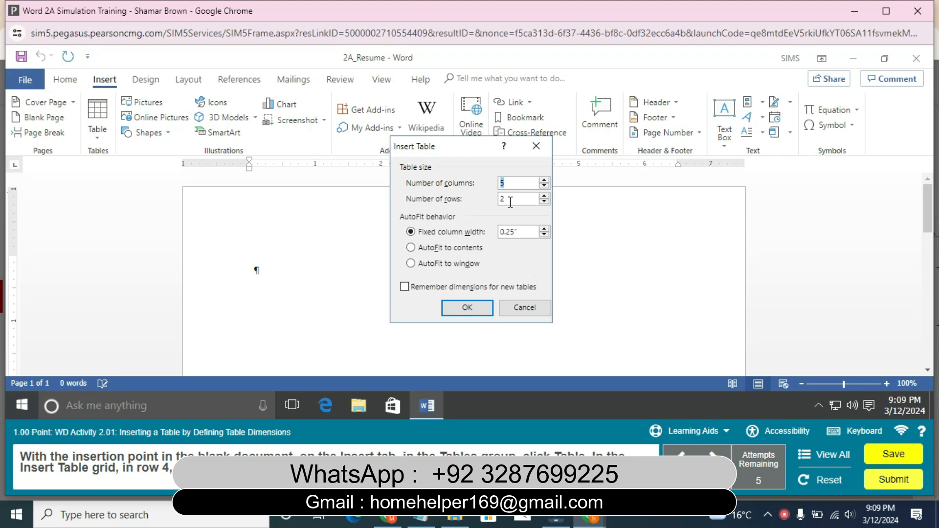
key(Tab)
text(4)
drag(513, 187, 497, 192)
text(2)
click(466, 307)
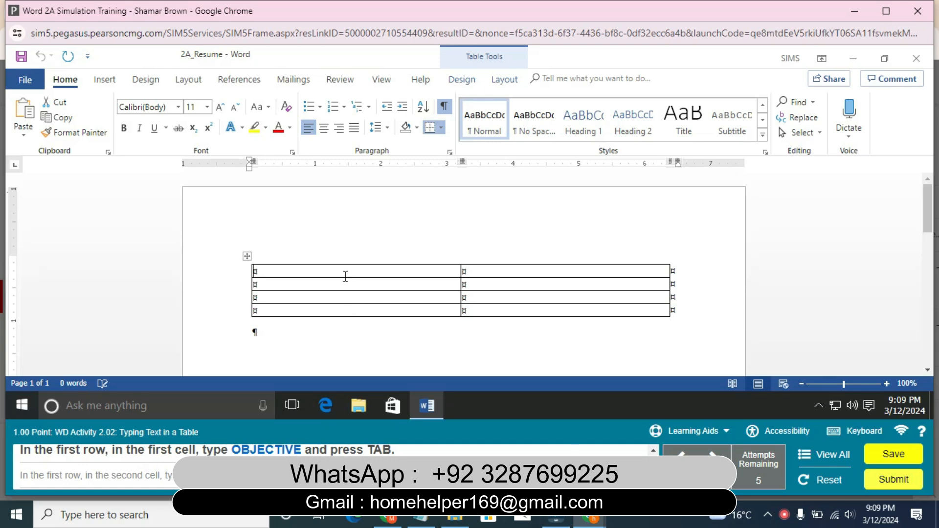
Enter OBJECTIVE in the first cell of the table's first row and move to the next cell
text(OBJECTIVE)
scroll(345, 276, down, 1)
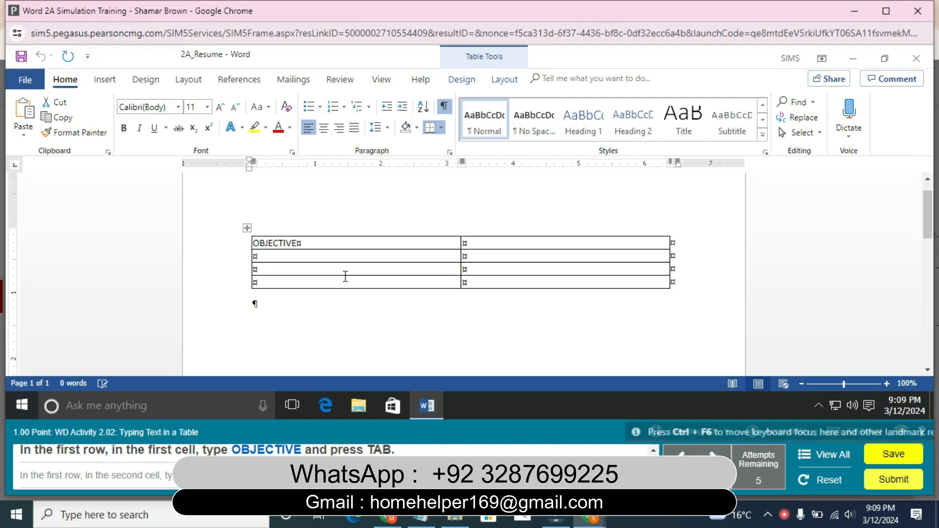
key(Tab)
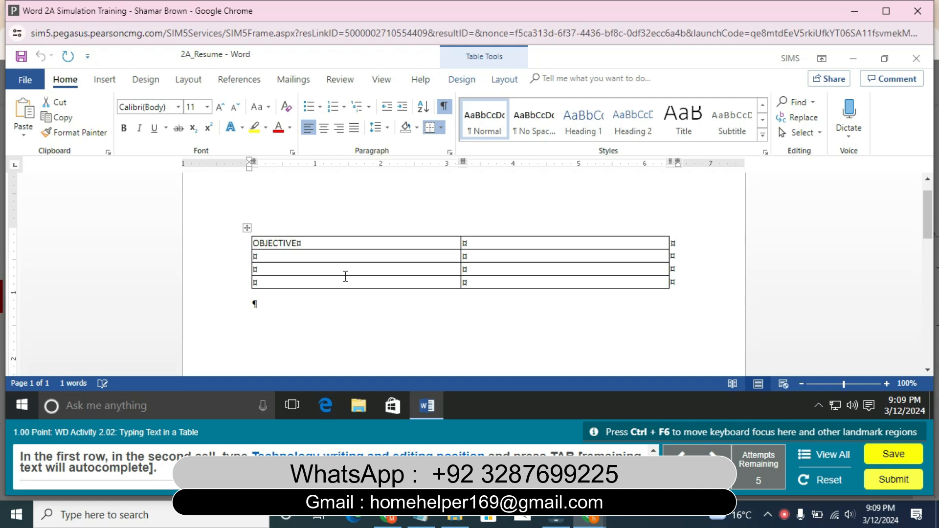
Enter "Technology writing and editing position" in the second cell of the first row and advance to the second row
text(Tec)
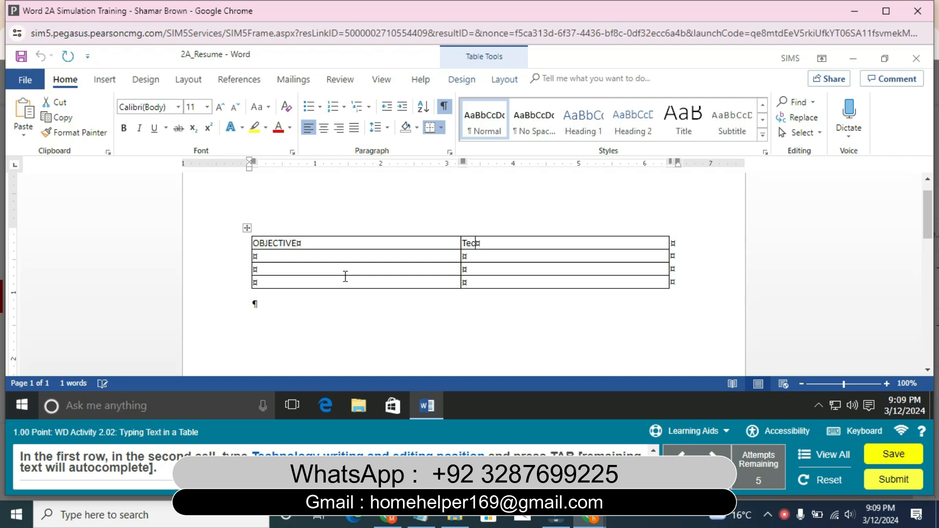
text(hnology writing a)
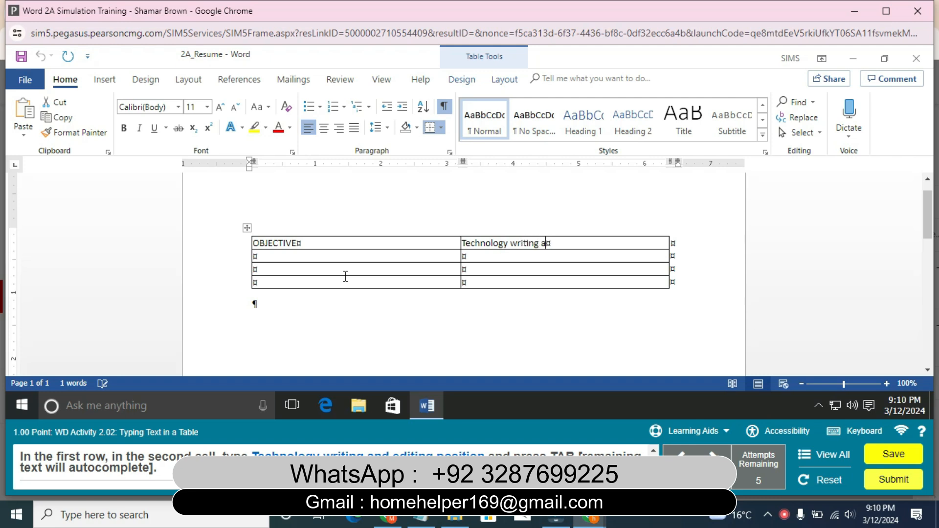
text(nd editing position)
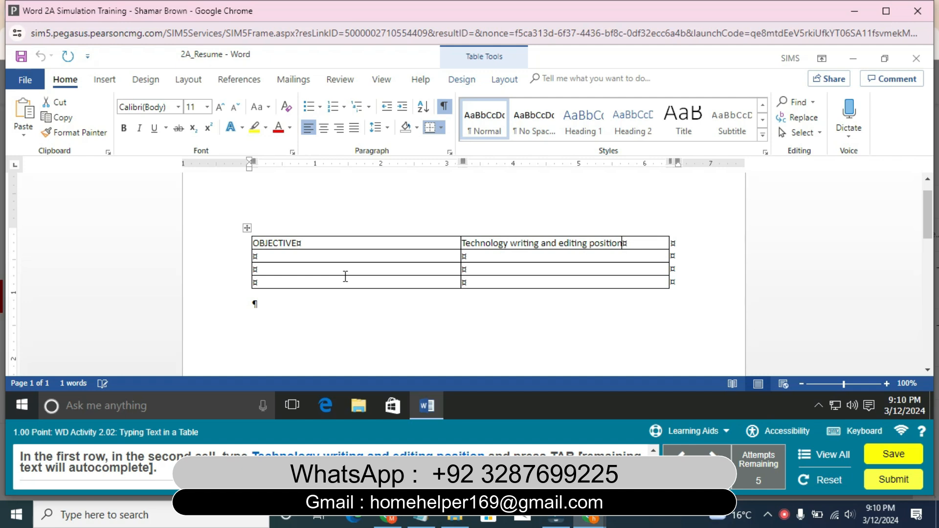
key(Tab)
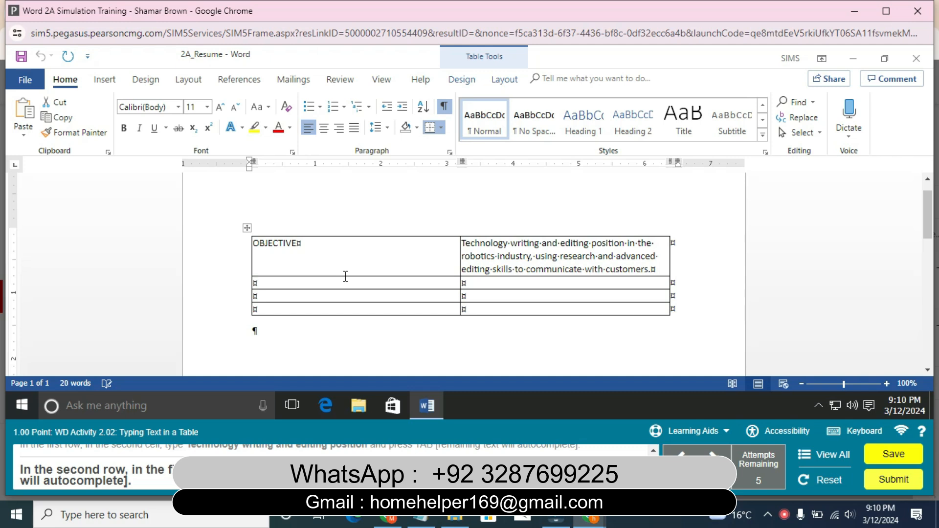
Enter SUMMARY OF QUALIFICATIONS in the first cell of the second row and move to the next cell
text(SUMMARY OF QUA)
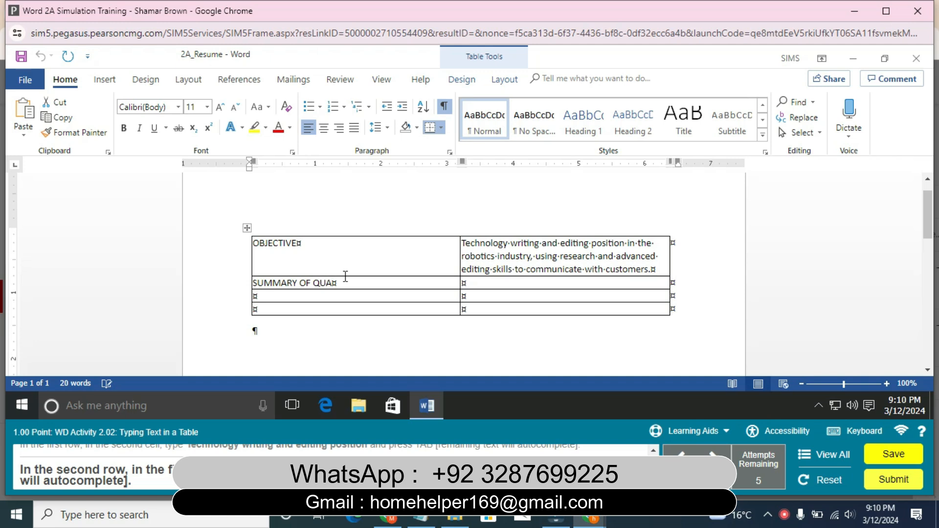
text(LIFICATIONS)
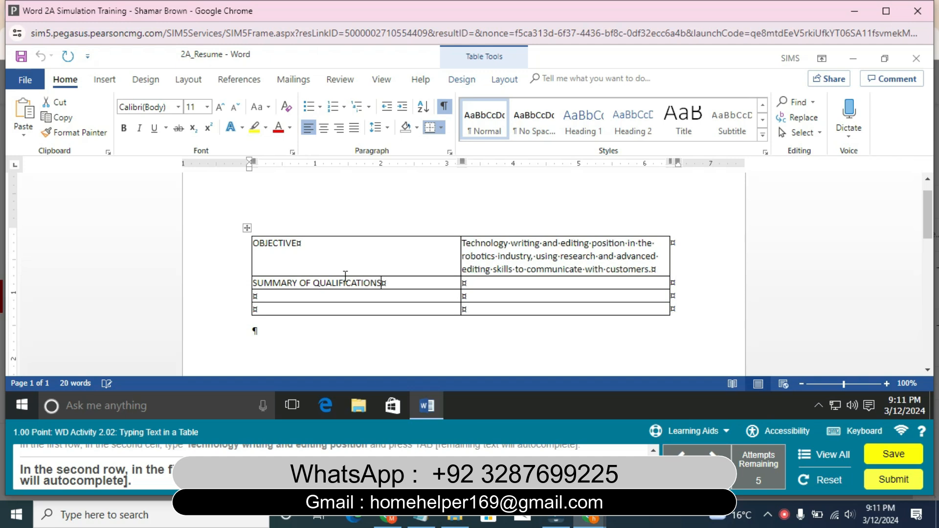
key(Tab)
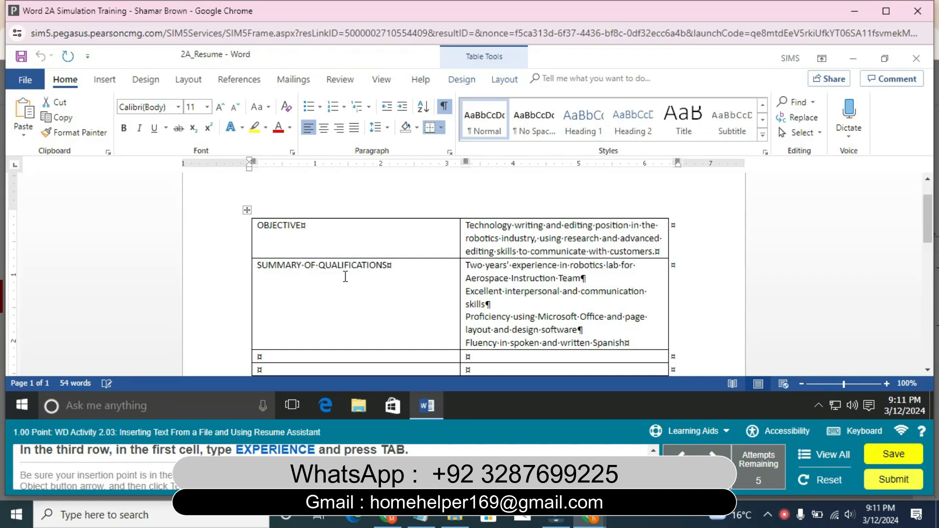
Enter EXPERIENCE in the first cell of the third row and move to the second column
click(260, 356)
text(EXPERIENCE)
key(Tab)
scroll(260, 356, down, 3)
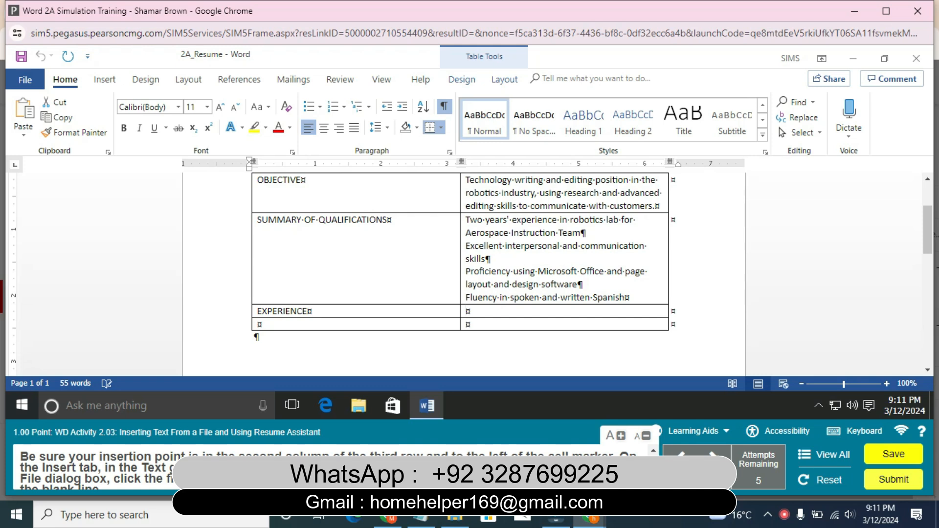
Insert the text of 2A_Experience.docx into the cell beside EXPERIENCE and remove the blank line at its end
click(105, 80)
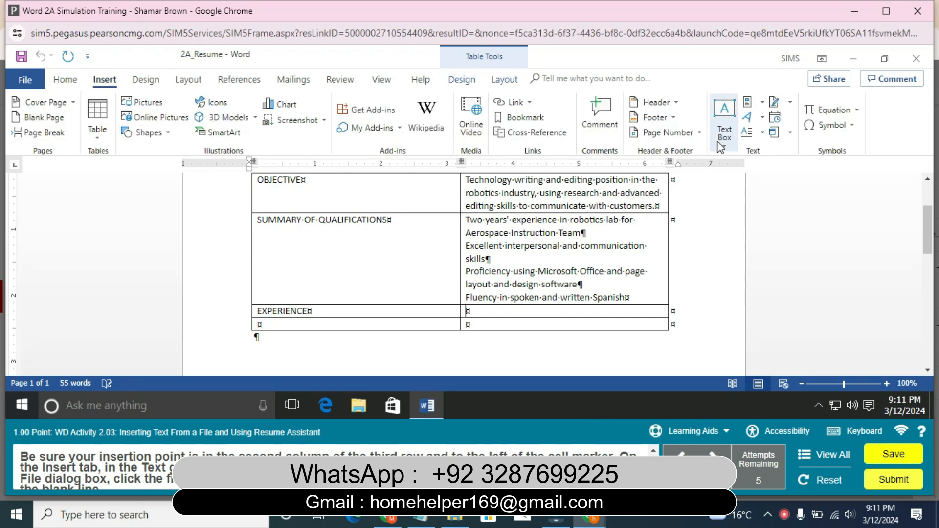
click(788, 133)
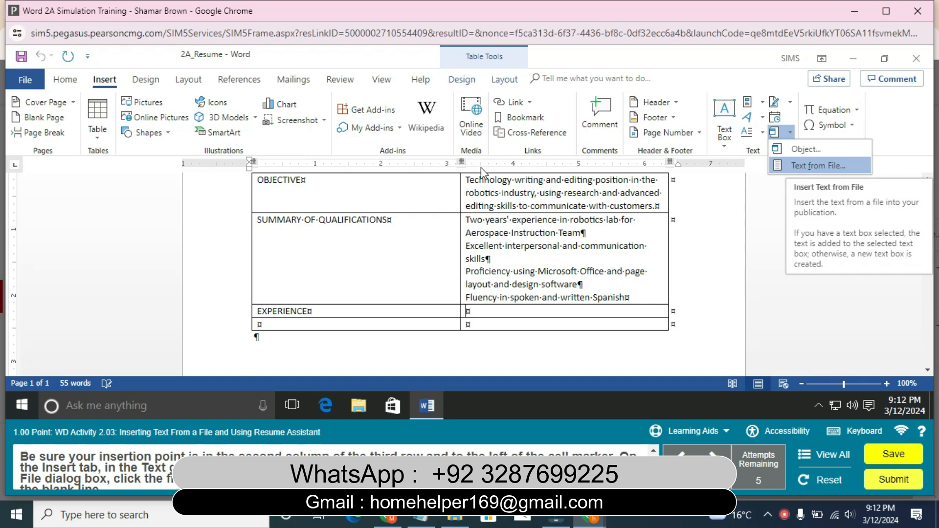
key(Escape)
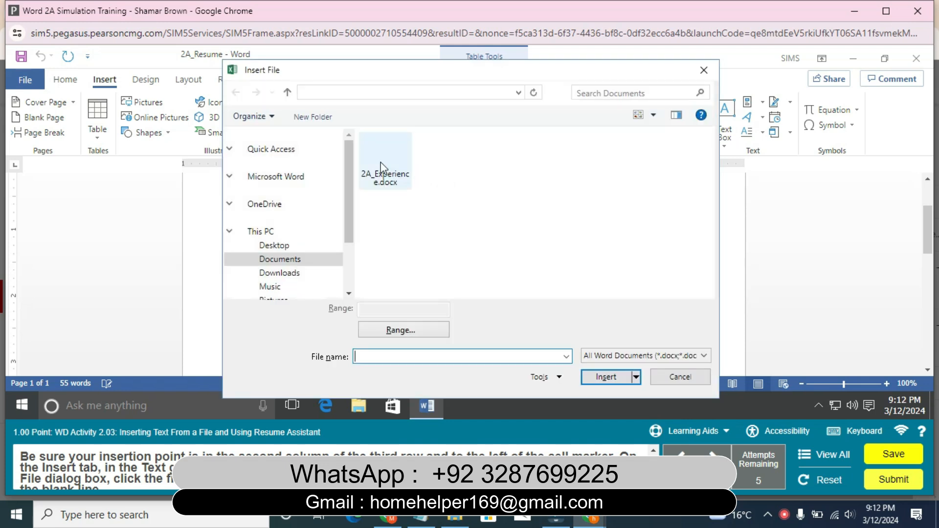
click(382, 169)
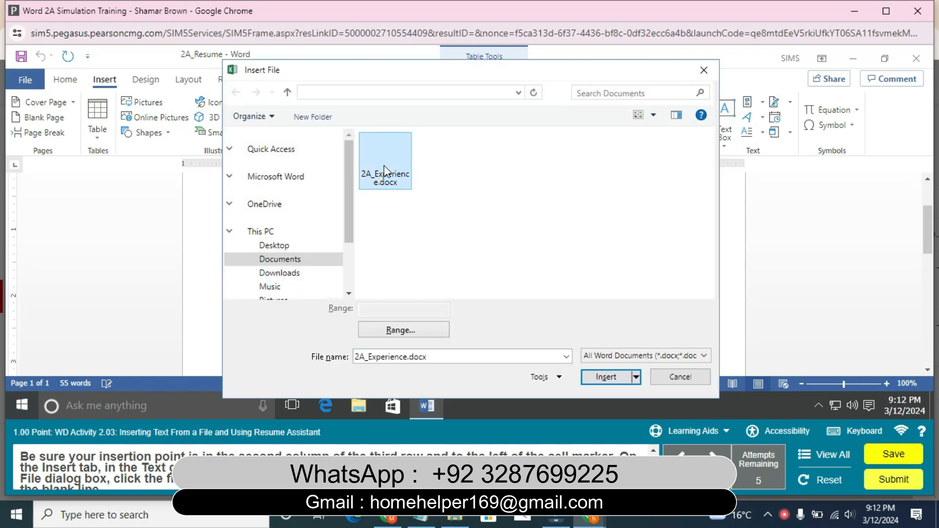
click(606, 377)
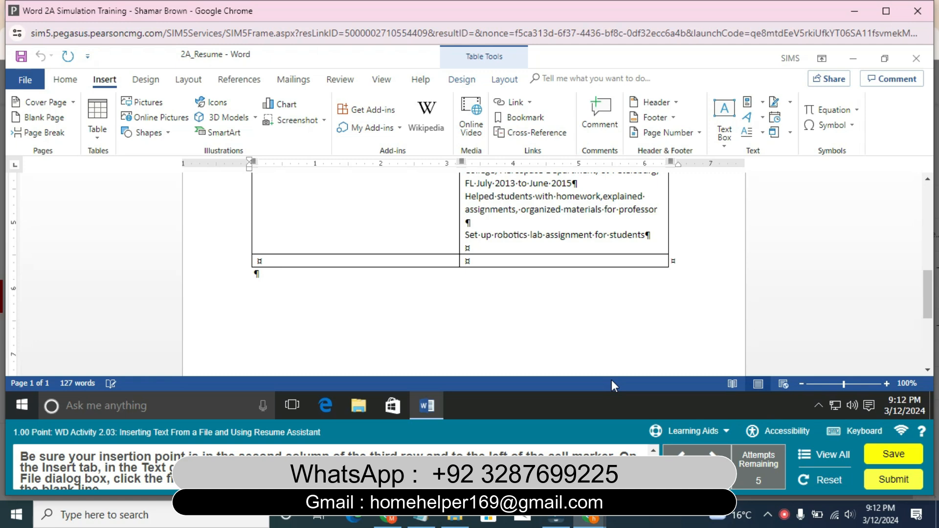
key(BackSpace)
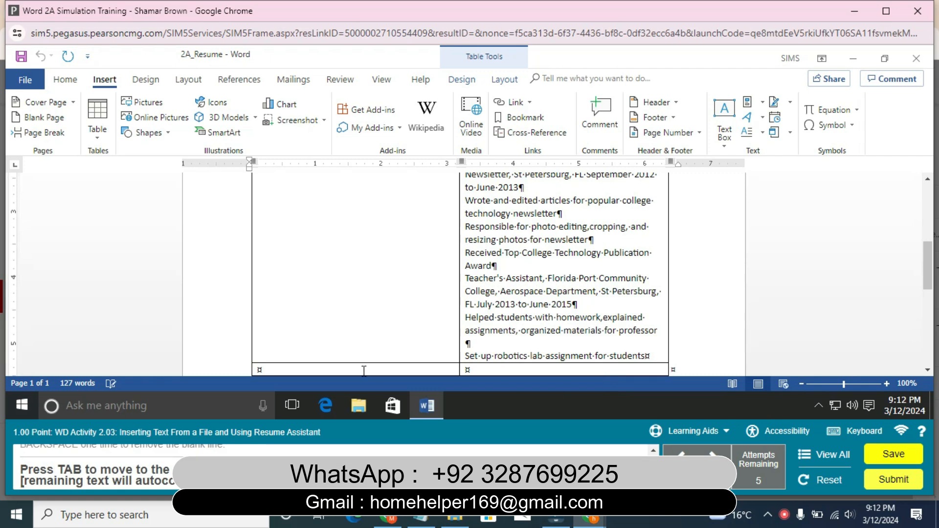
Enter HONORS AND ACTIVITIES in the first cell of the fourth row and move to the next cell
key(Tab)
text(HONORS AND ACT)
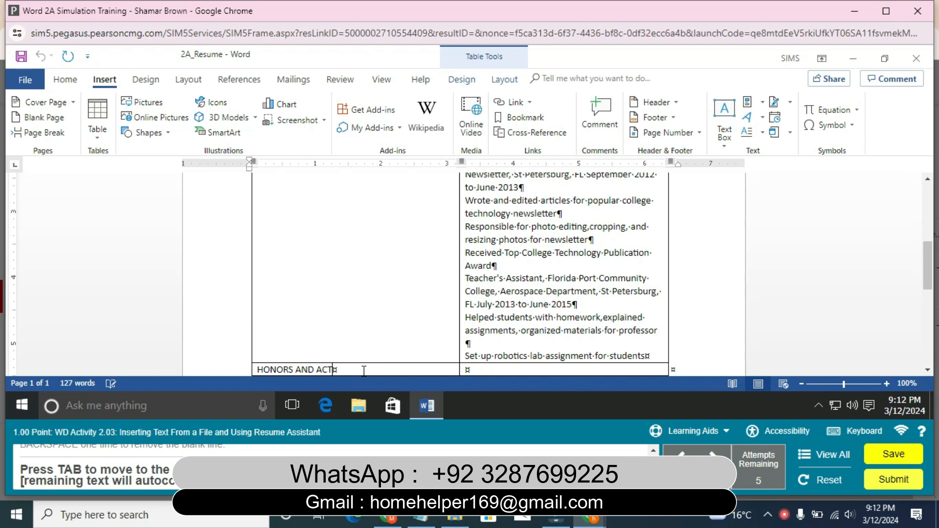
text(IVITIES)
key(Tab)
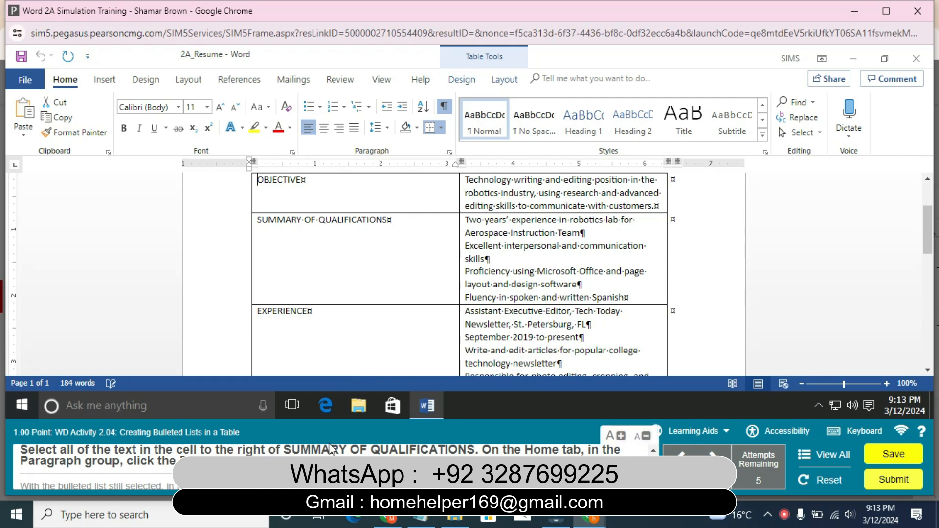
Try to apply a solid round bullet to the SUMMARY OF QUALIFICATIONS heading text
drag(259, 224, 394, 222)
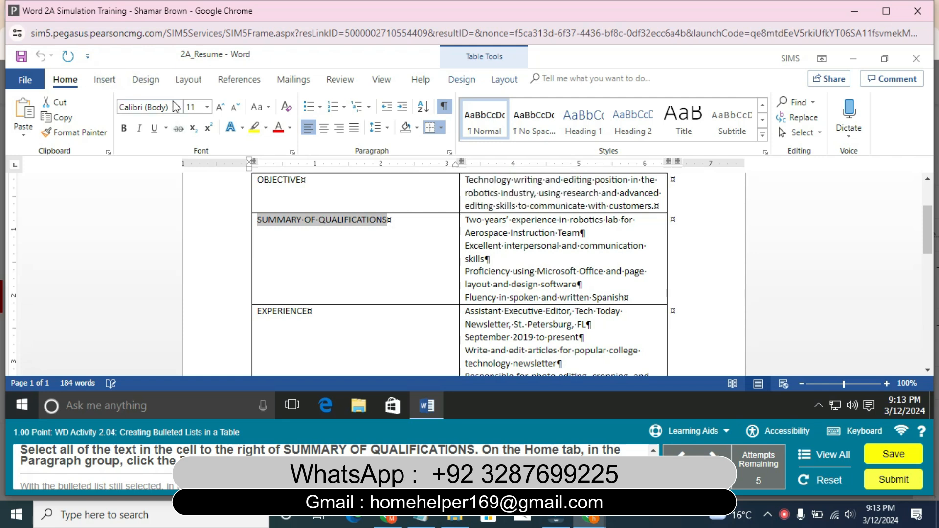
click(322, 110)
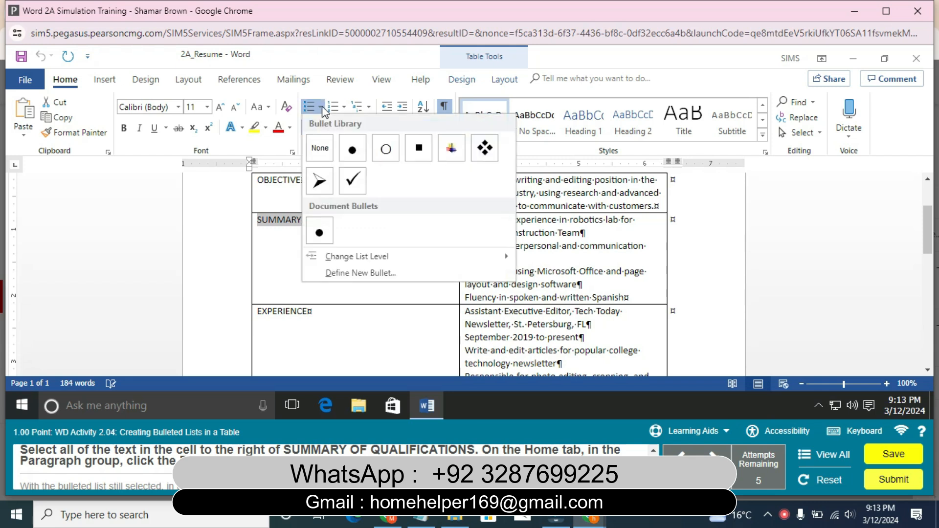
click(351, 152)
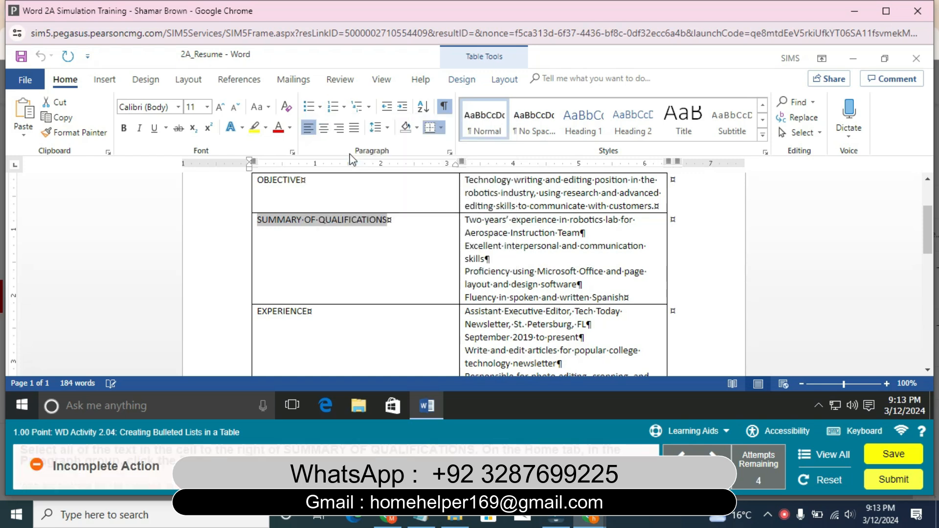
click(342, 108)
click(325, 111)
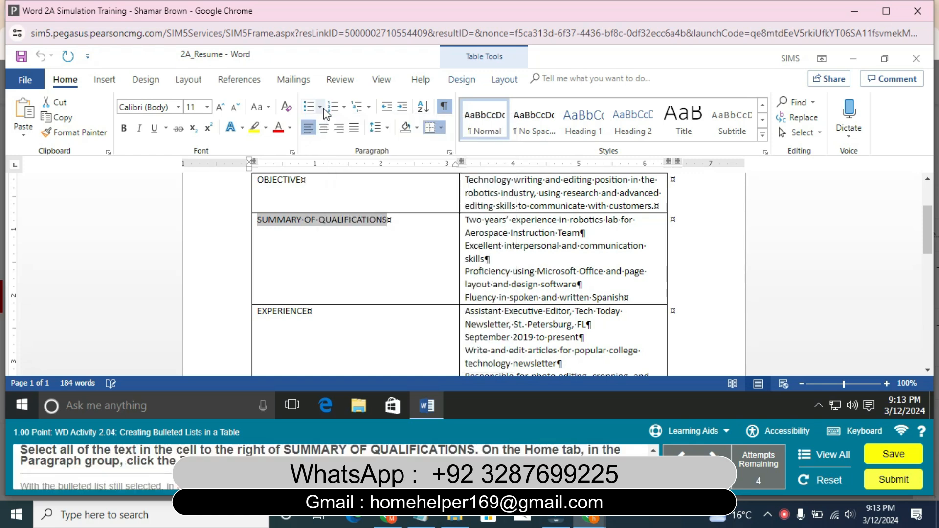
click(320, 107)
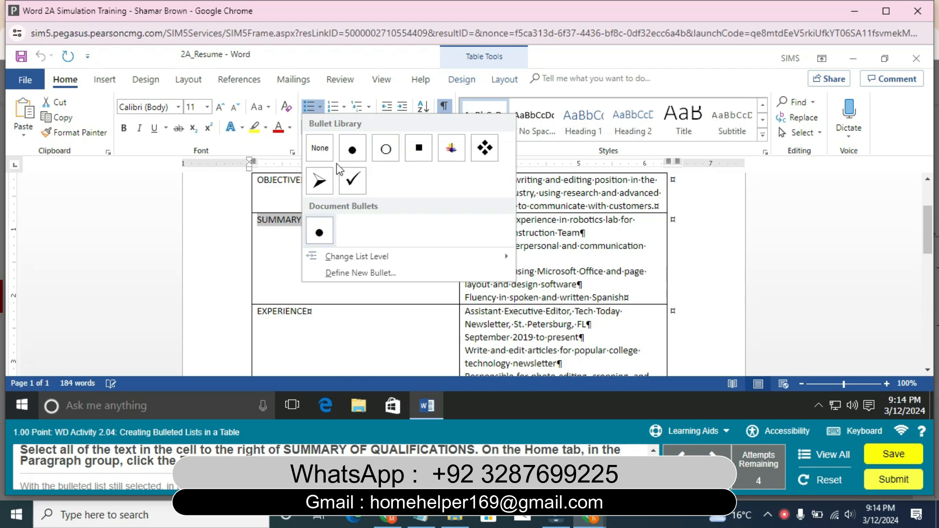
click(318, 225)
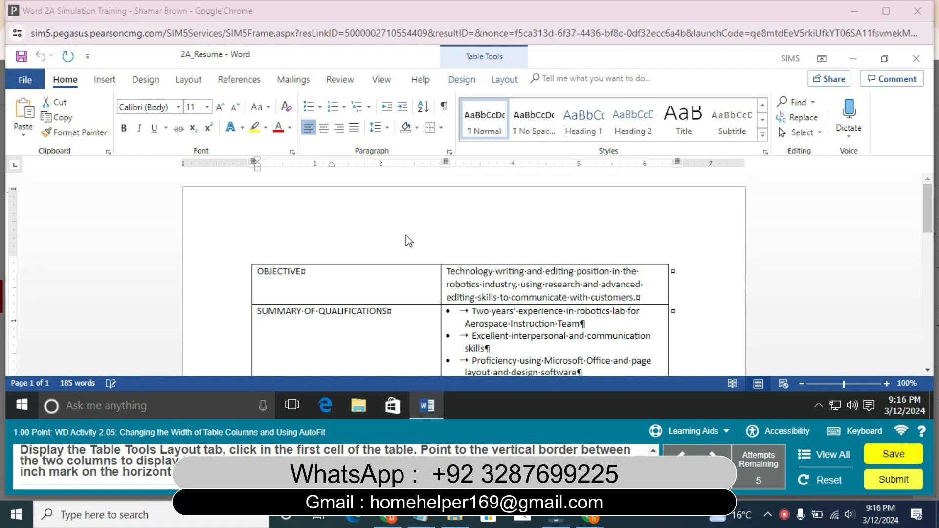
Display the table layout tools and narrow the table's first column to about 1.5 inches by moving its border with the second column
click(489, 85)
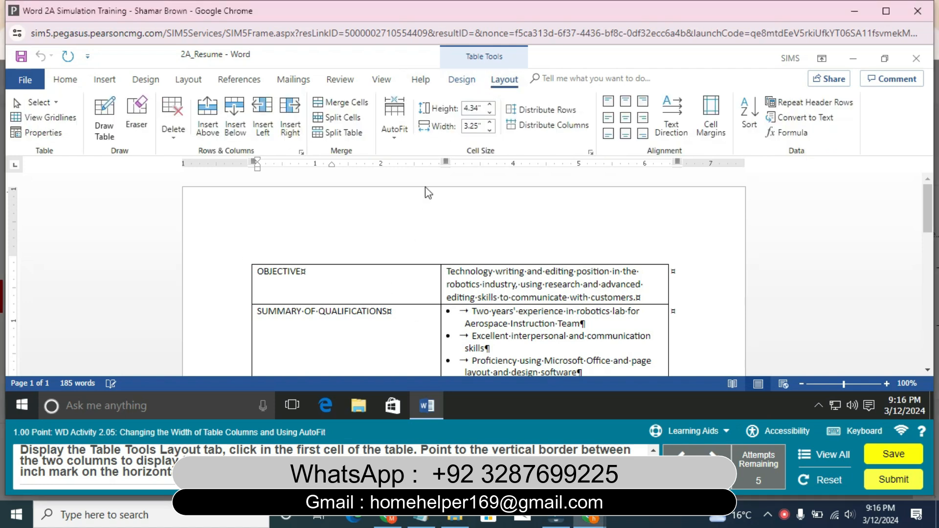
click(370, 273)
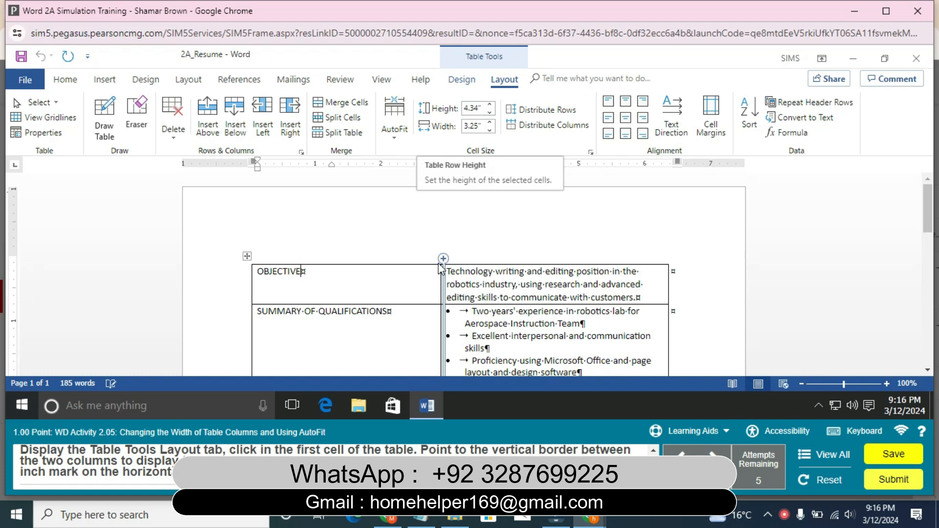
drag(441, 267, 350, 273)
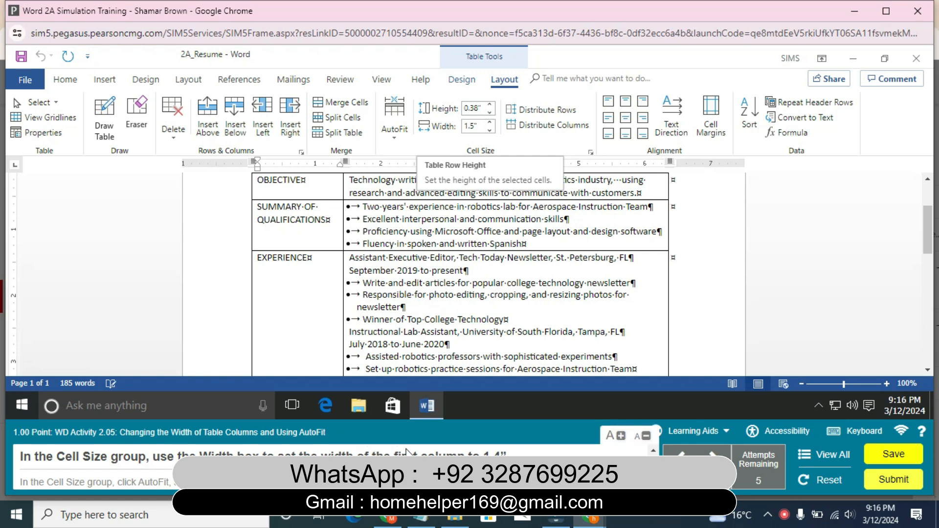
Set the first column's width to exactly 1.4 inches and AutoFit the table to the window
mouse_move(423, 408)
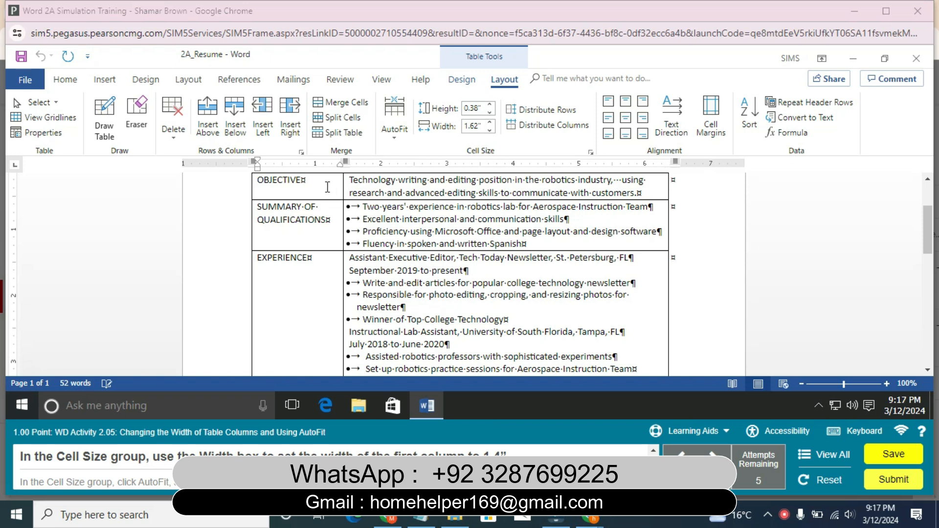
click(326, 183)
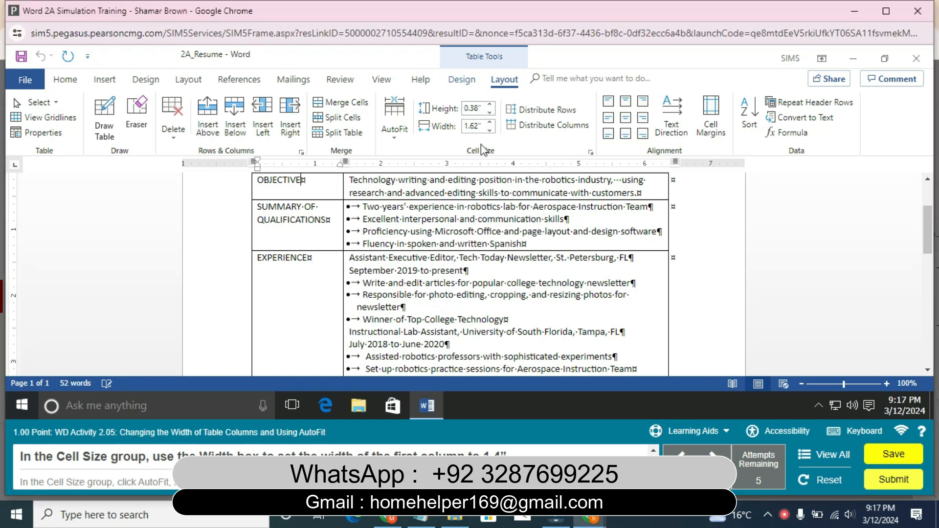
click(488, 130)
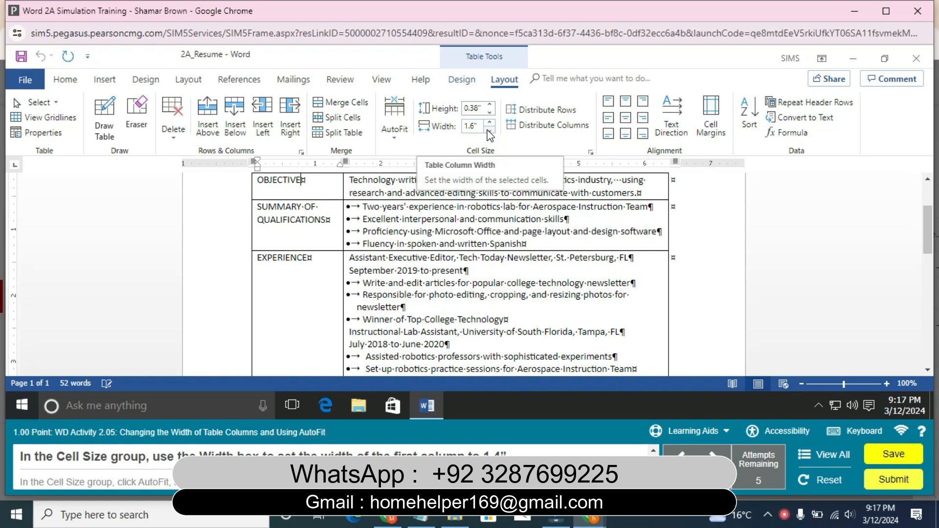
click(488, 130)
click(488, 130)
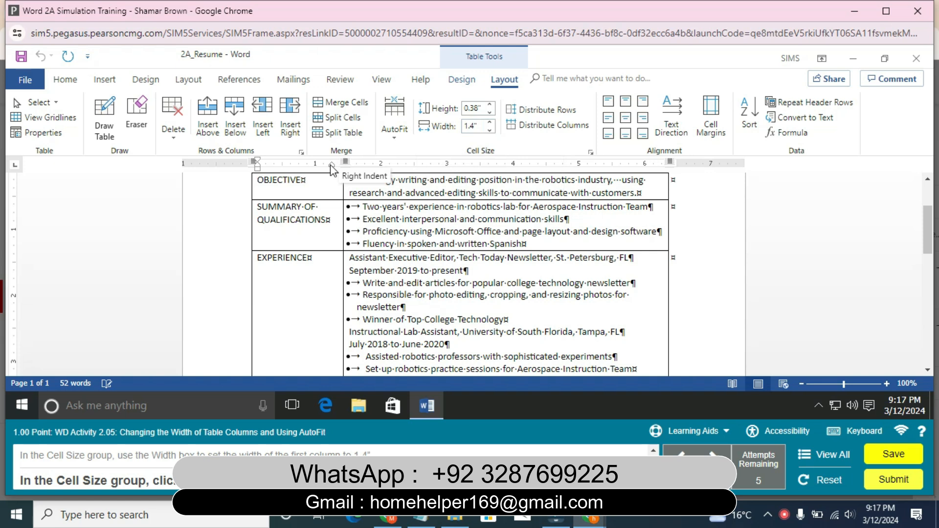
click(404, 131)
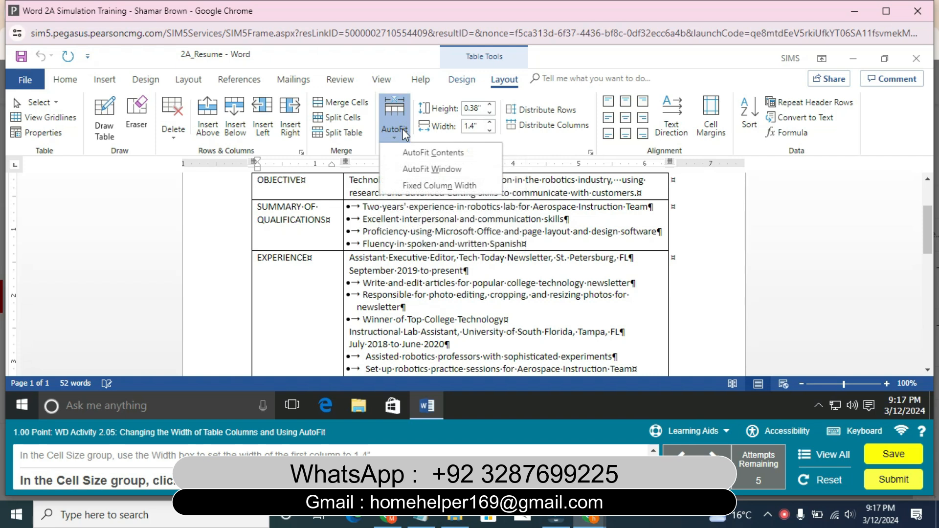
click(431, 170)
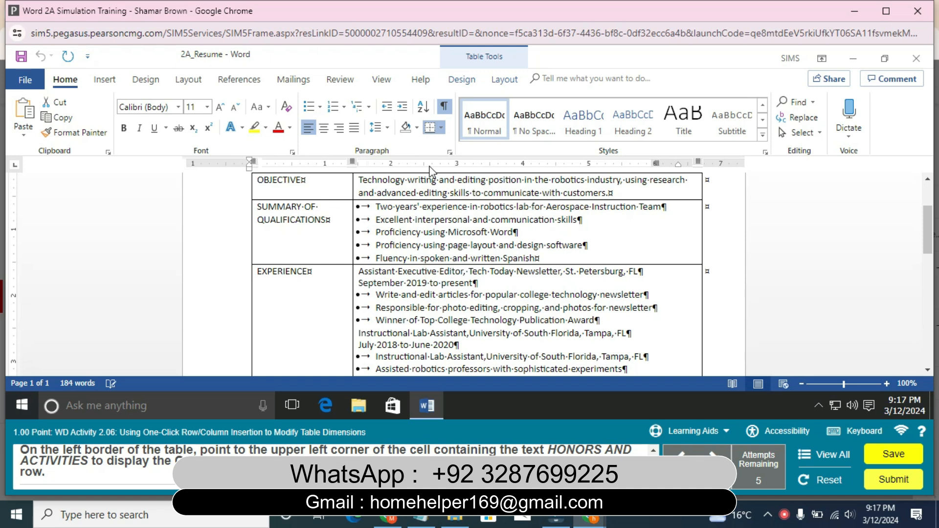
Insert a new table row directly above the HONORS AND ACTIVITIES row
drag(934, 224, 922, 205)
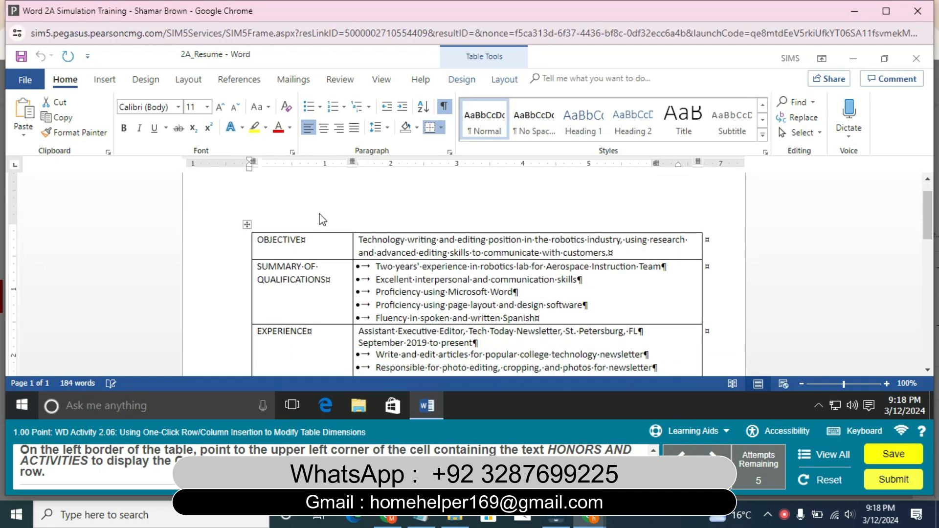
click(247, 221)
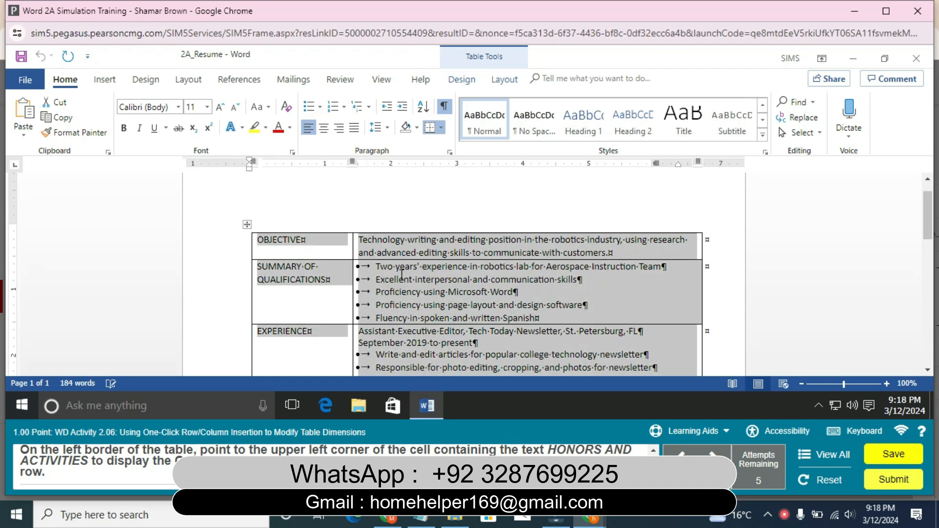
drag(928, 218, 934, 271)
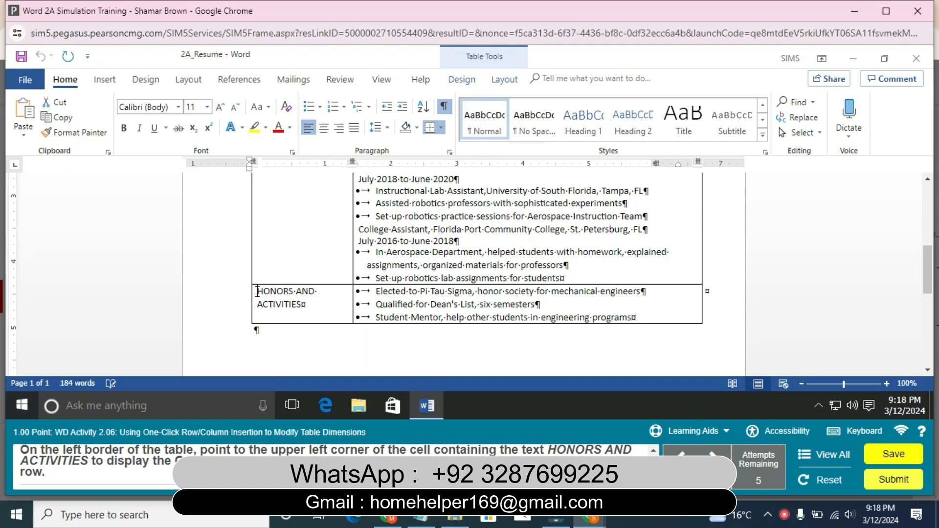
mouse_move(246, 290)
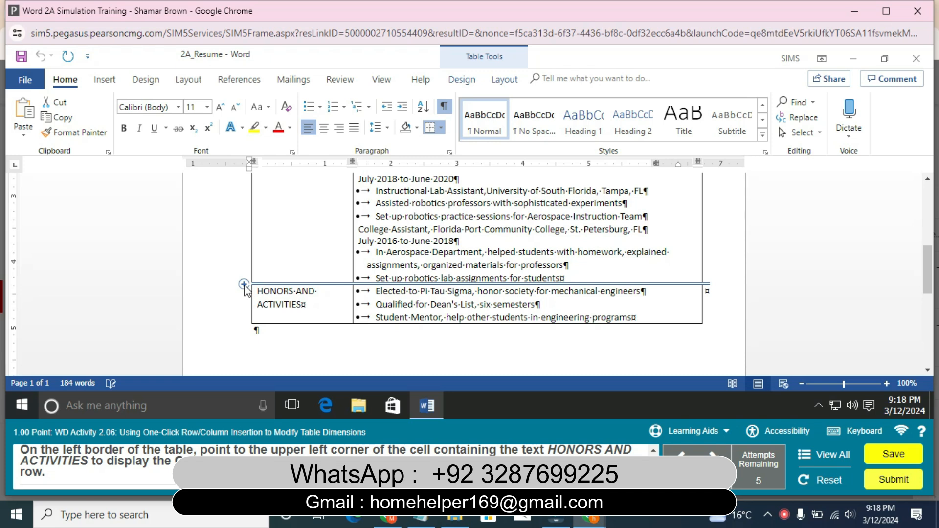
click(244, 284)
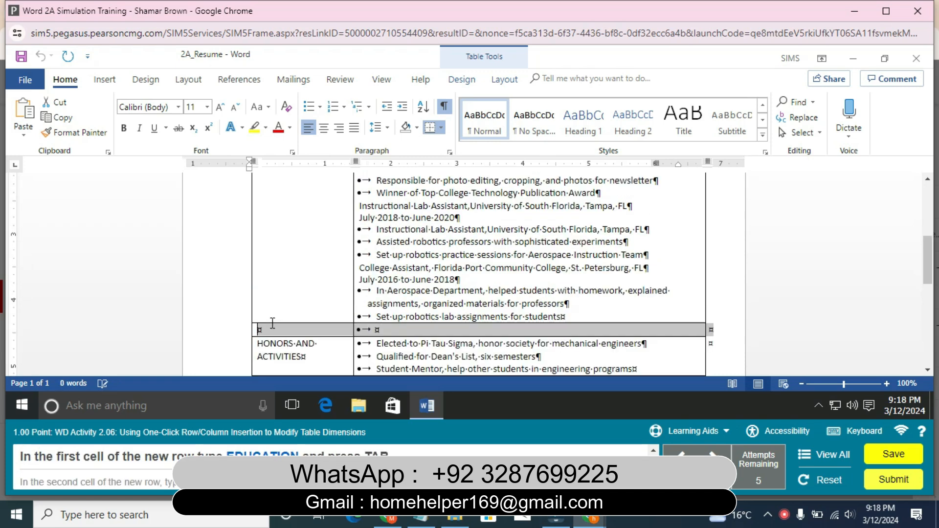
Enter EDUCATION in the first cell of the new row and move to the next cell
click(274, 326)
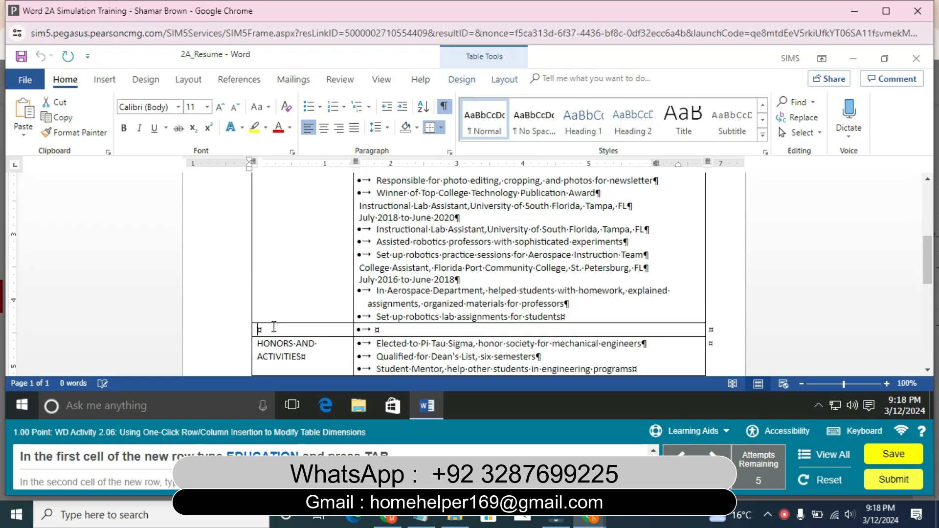
text(EDUCATION)
key(Tab)
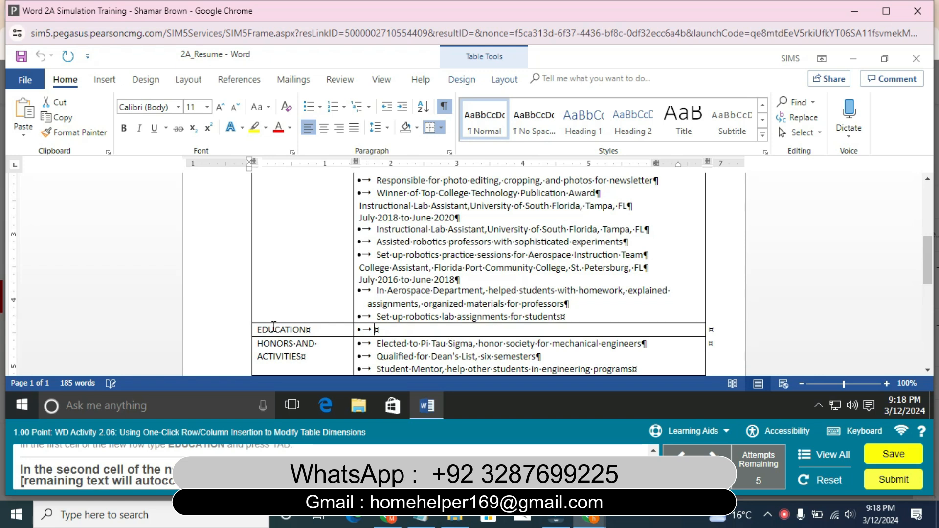
Enter "University of South Florida, Tampa, FL" in the second cell of the EDUCATION row and end the line
text(University)
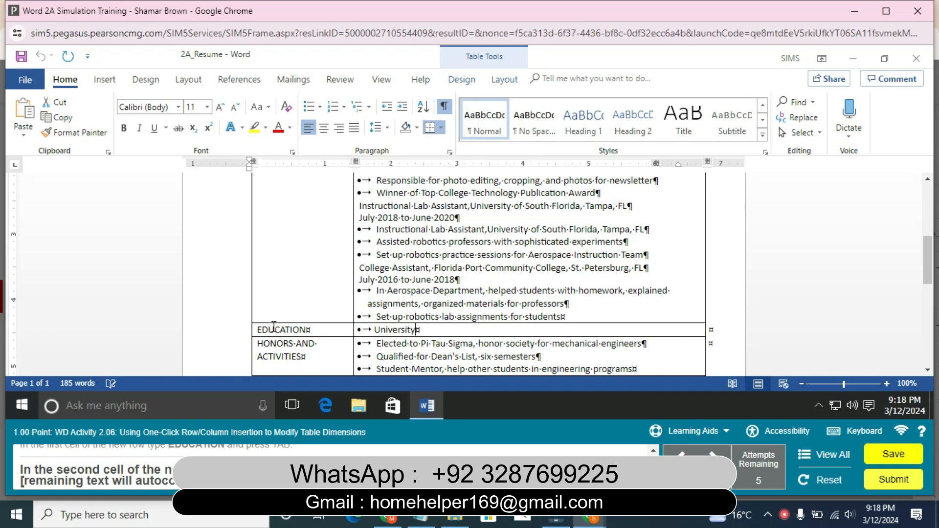
text( of South)
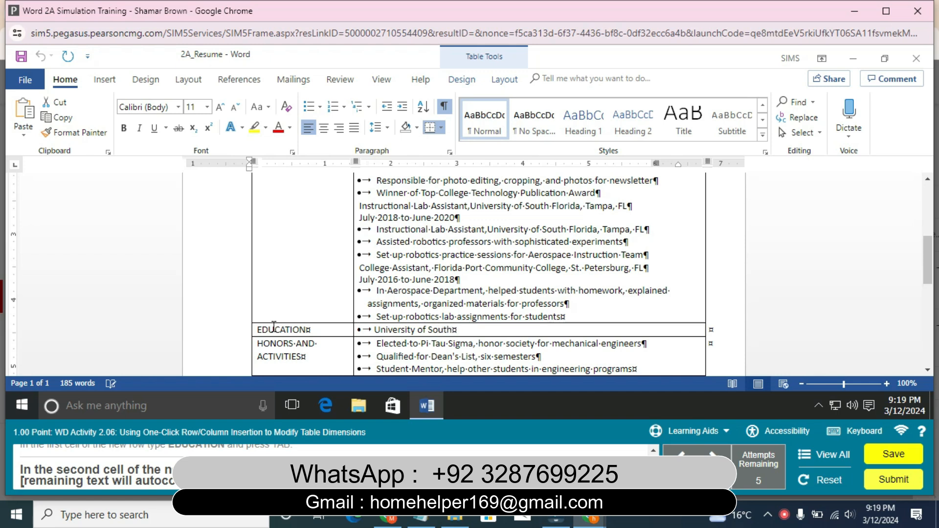
text( Florida, Tampa, FL)
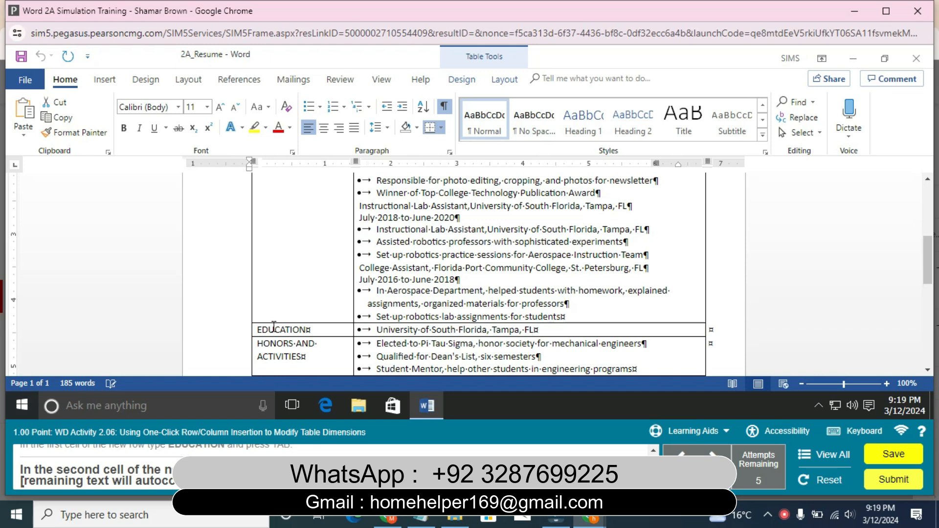
key(Return)
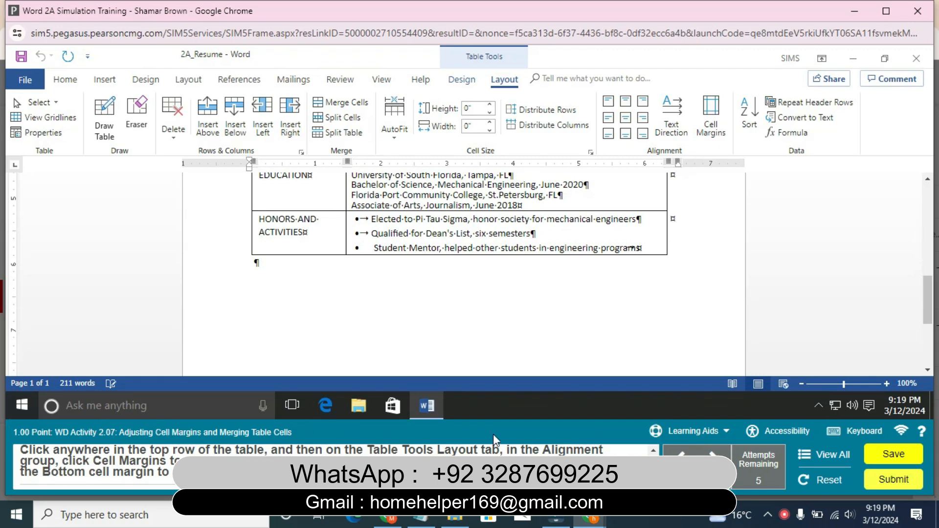
drag(928, 300, 920, 202)
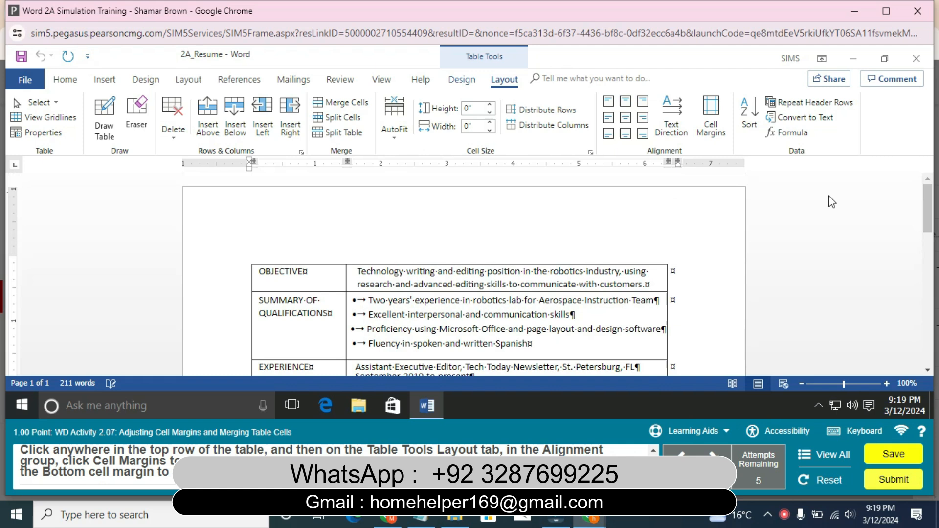
click(261, 278)
click(318, 273)
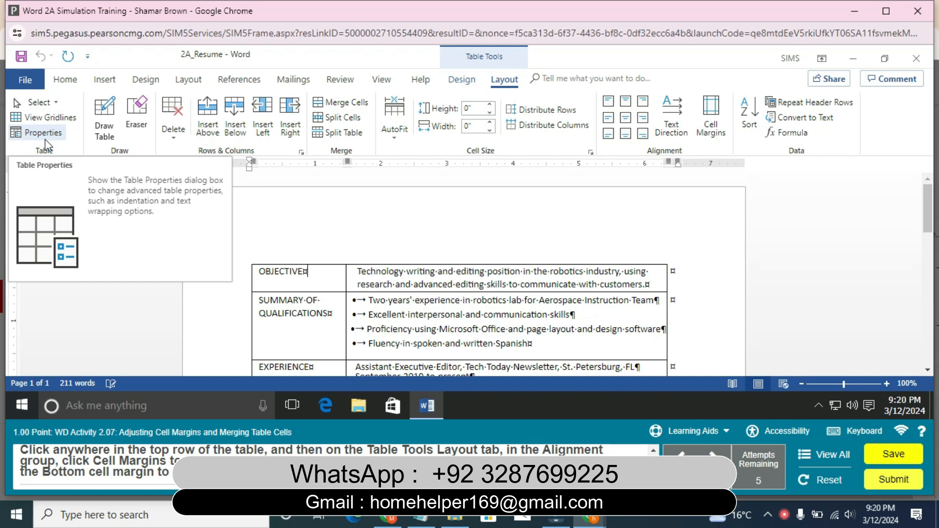
click(188, 80)
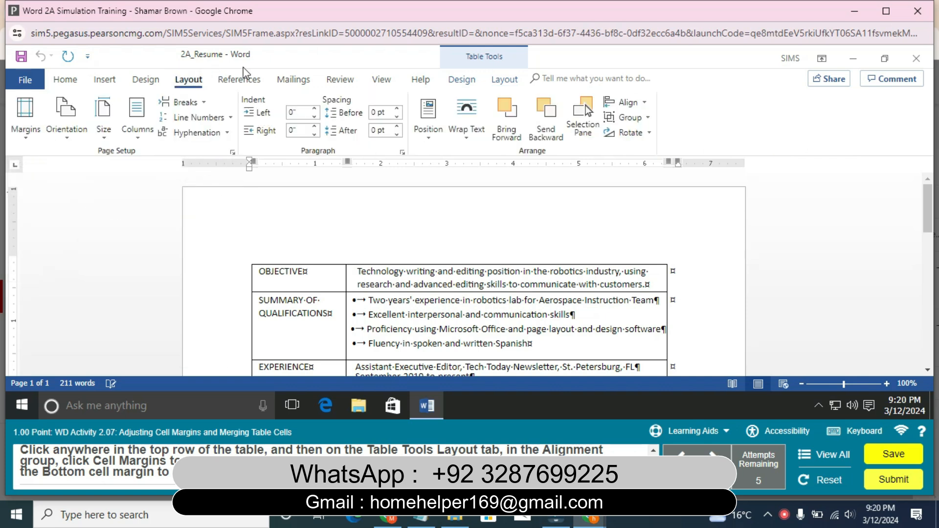
click(342, 79)
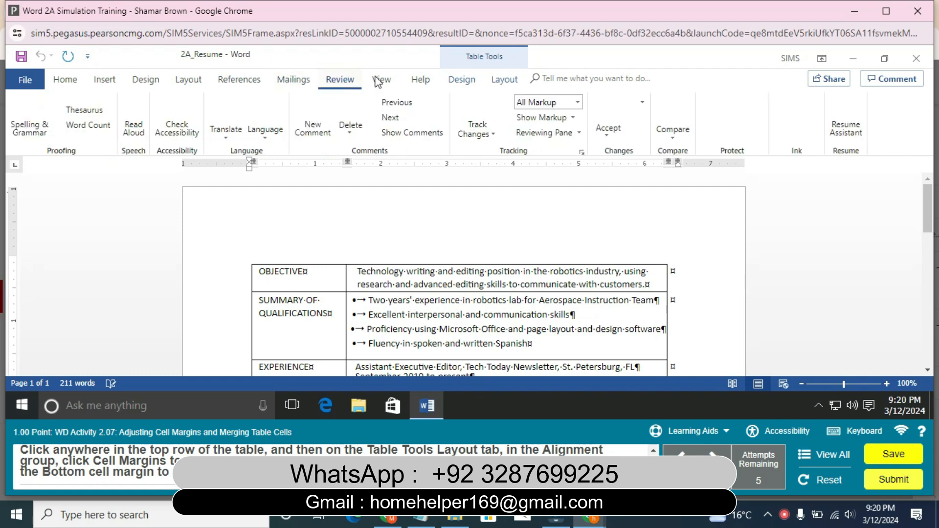
click(504, 80)
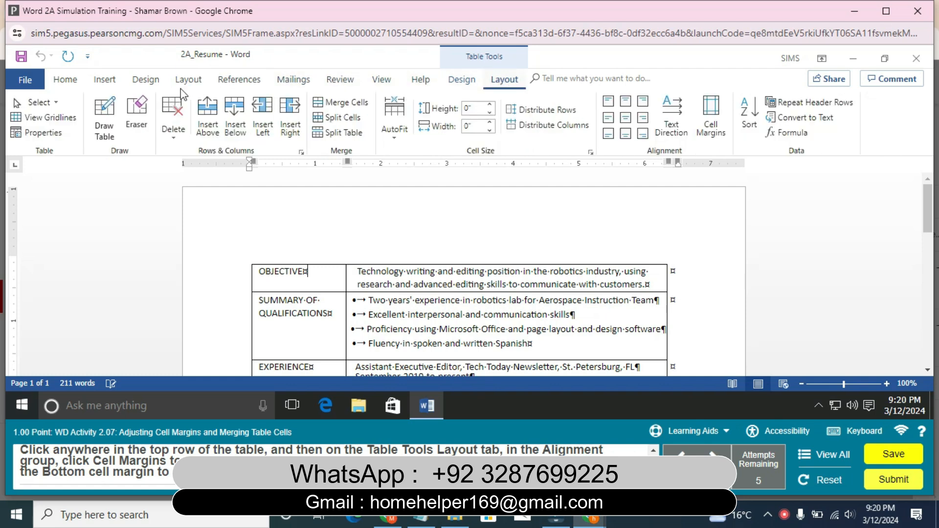
click(49, 105)
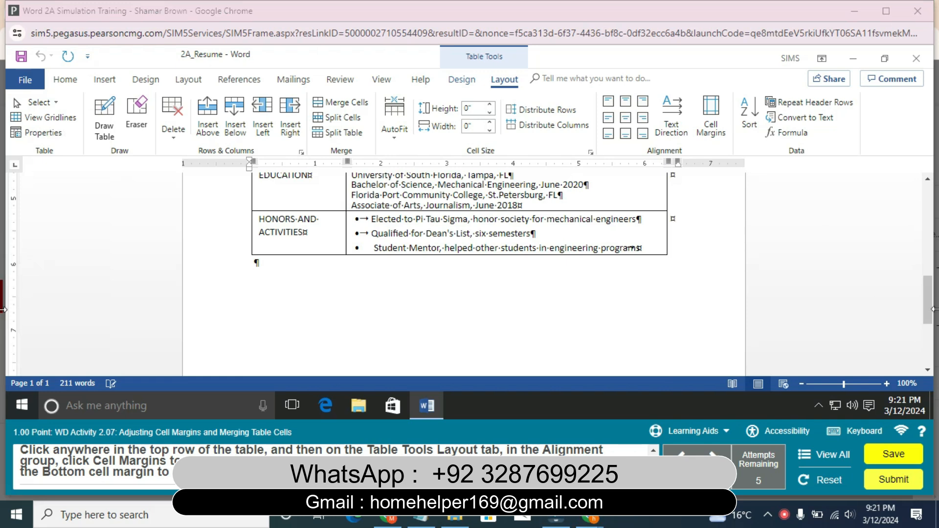
From the table's OBJECTIVE row, set the default top and bottom cell margins to 0.04"
drag(927, 312, 927, 195)
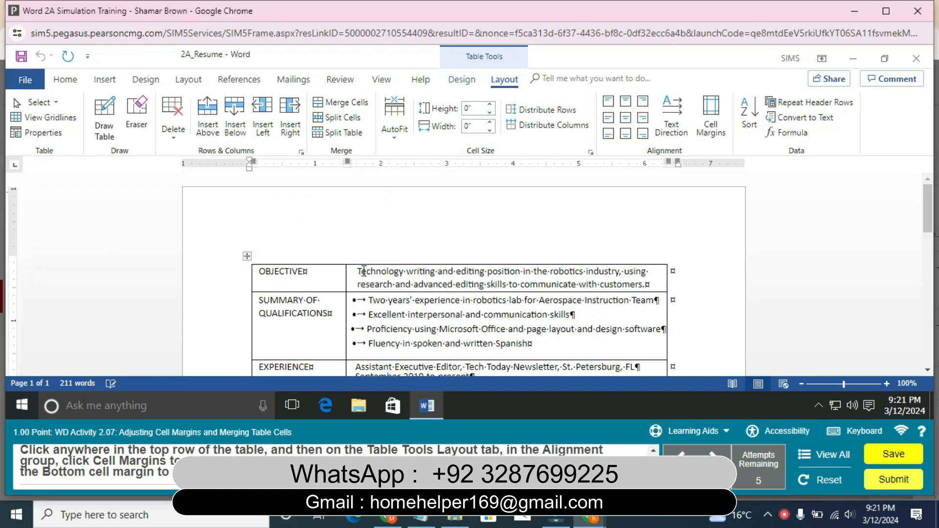
click(349, 273)
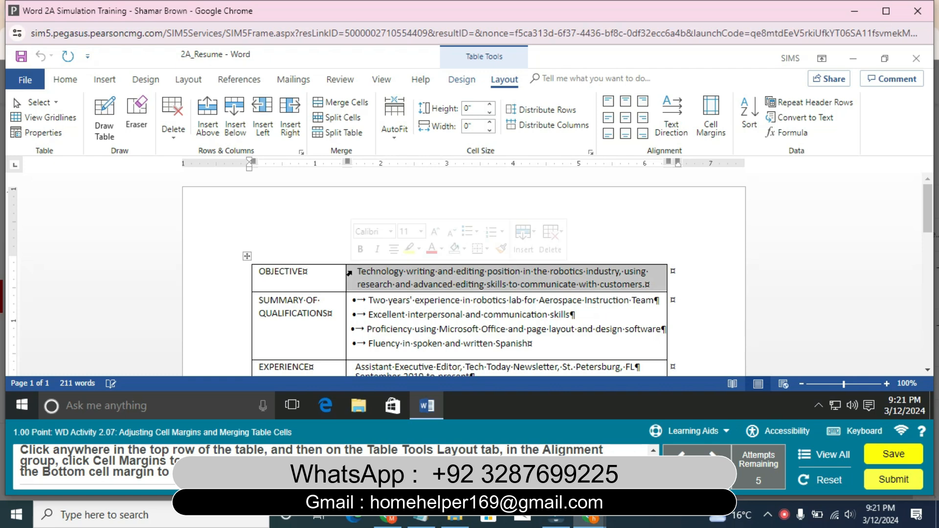
click(704, 116)
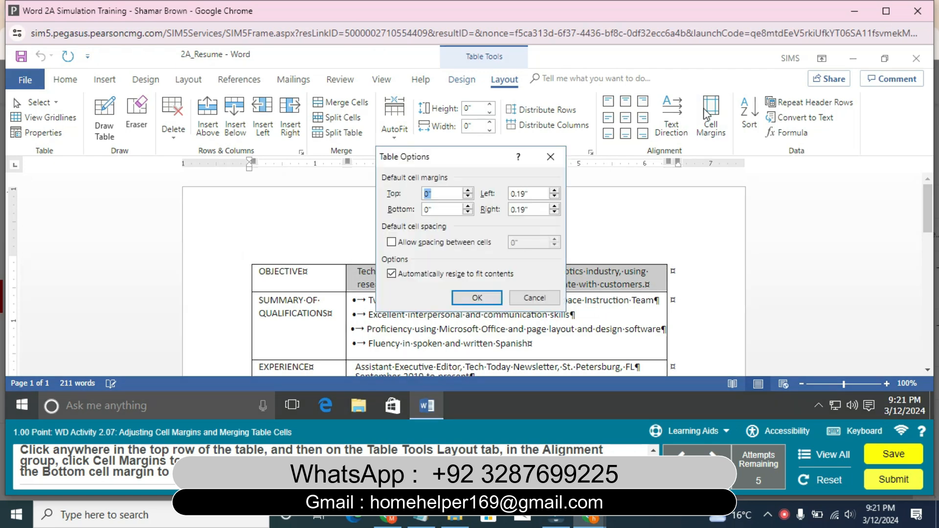
text(0.04)
click(435, 210)
text(.04)
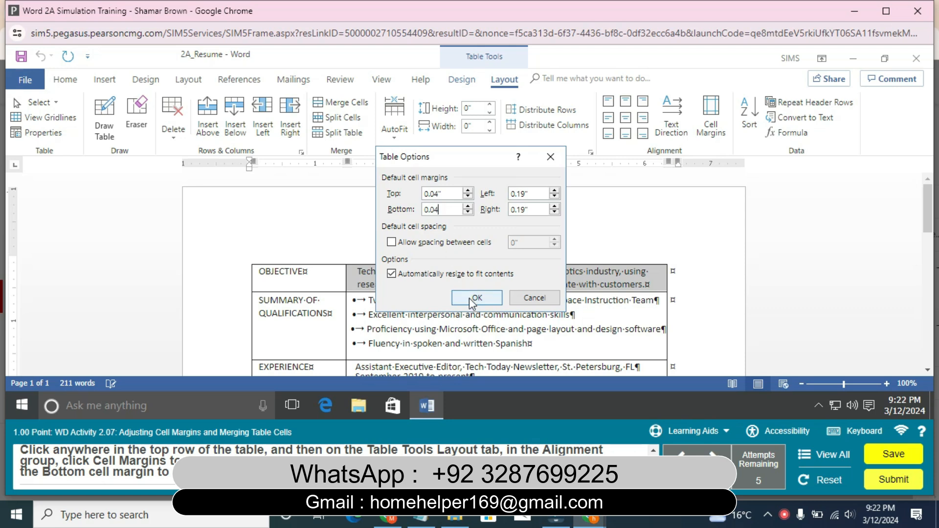
click(473, 298)
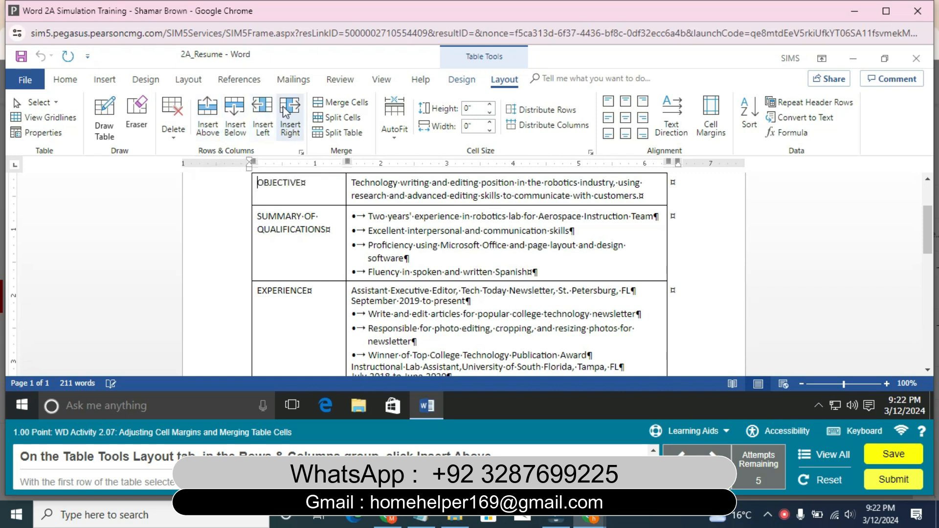
Insert a new row above the OBJECTIVE row and merge its two cells into one
click(233, 112)
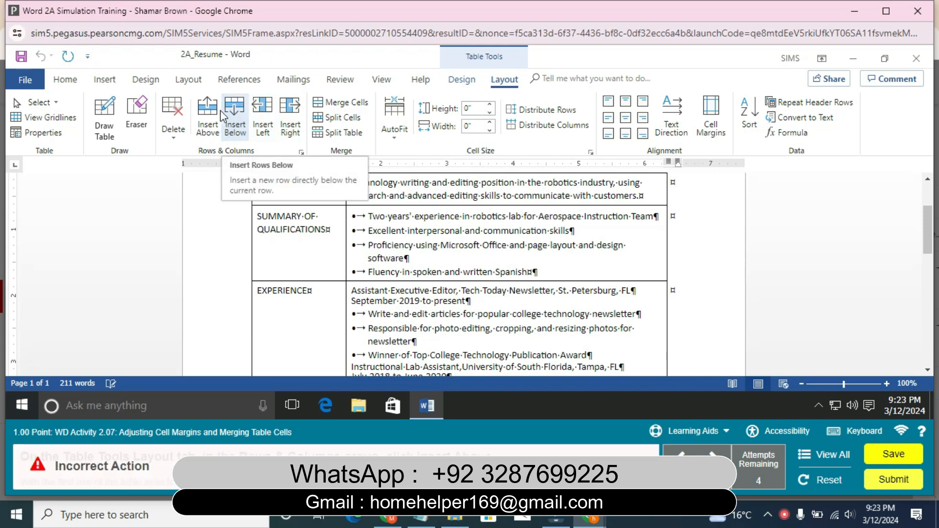
click(210, 117)
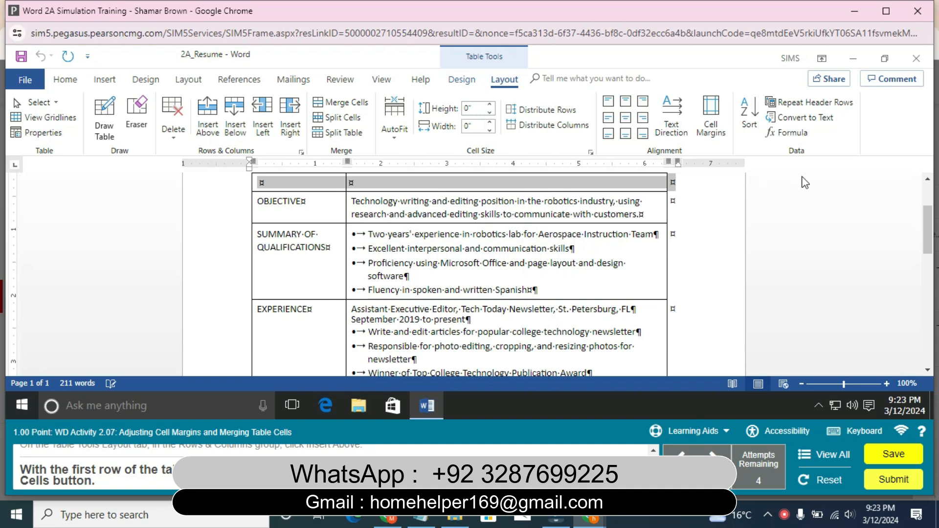
drag(926, 227, 926, 217)
click(281, 248)
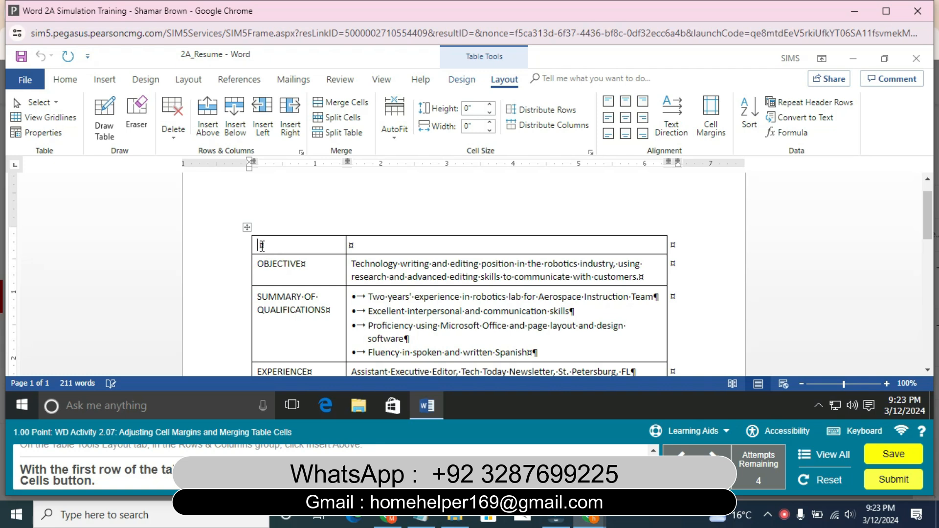
click(42, 103)
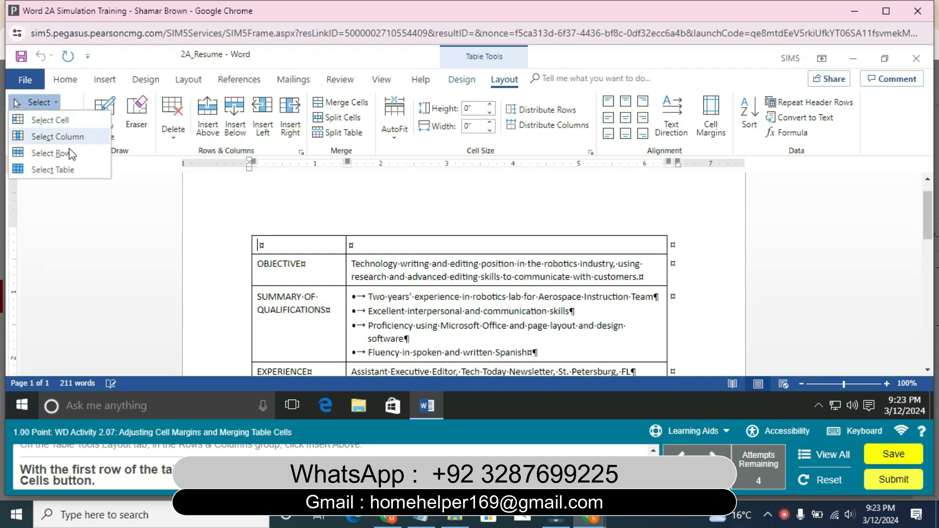
click(69, 169)
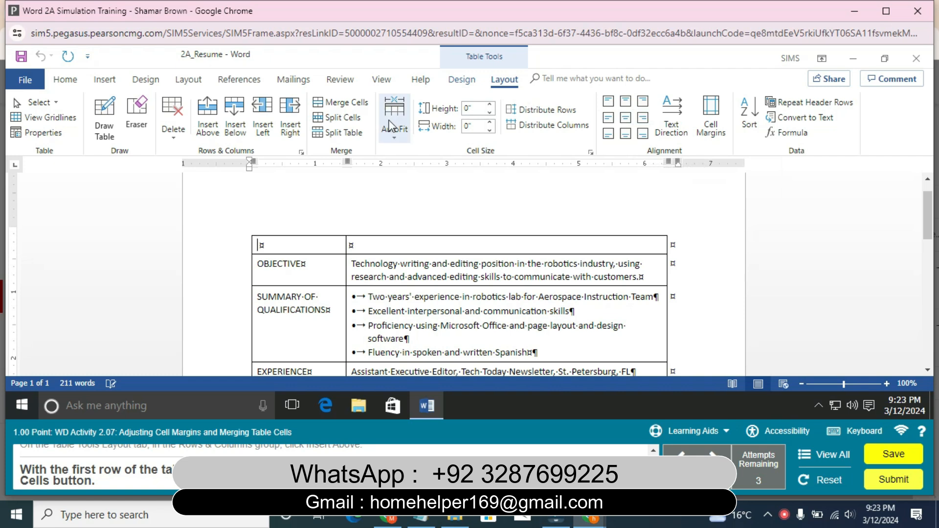
click(370, 106)
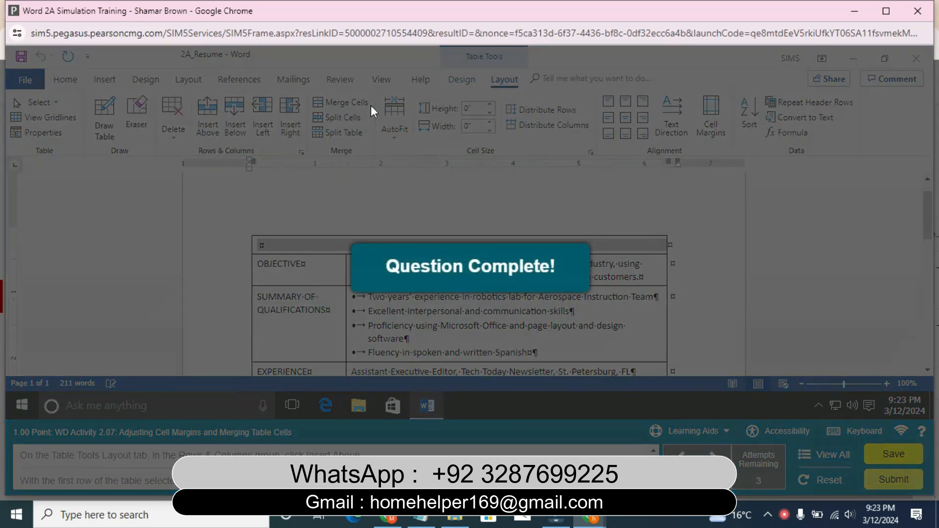